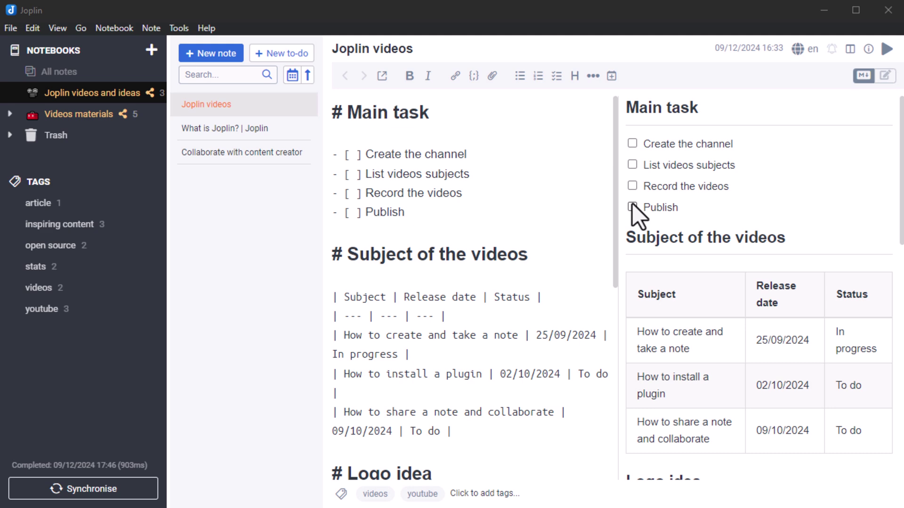
- Review the interface language list in Options, keep English, and reach the spell checker language menu
left_click(179, 29)
left_click(205, 46)
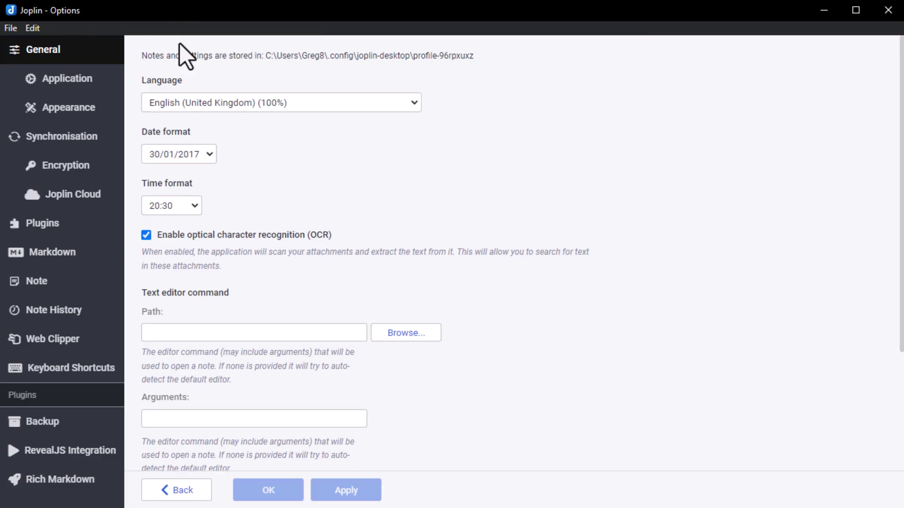
left_click(282, 103)
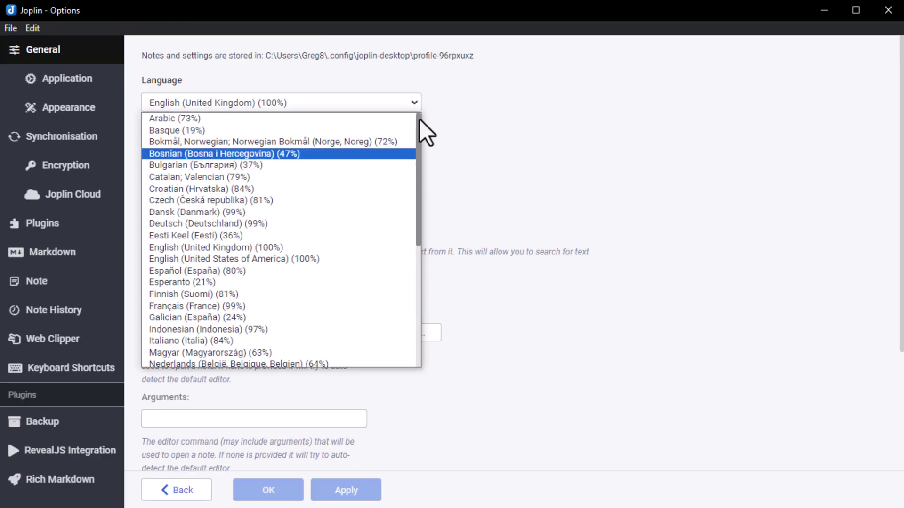
mouse_move(420, 120)
left_mouse_down()
mouse_move(414, 242)
mouse_move(428, 115)
mouse_move(427, 144)
left_mouse_up()
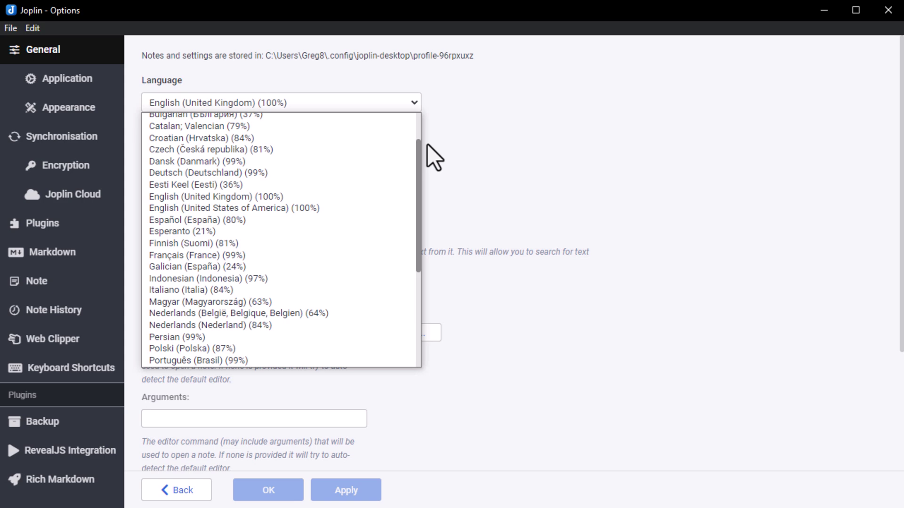
scroll(427, 144, "up", 3)
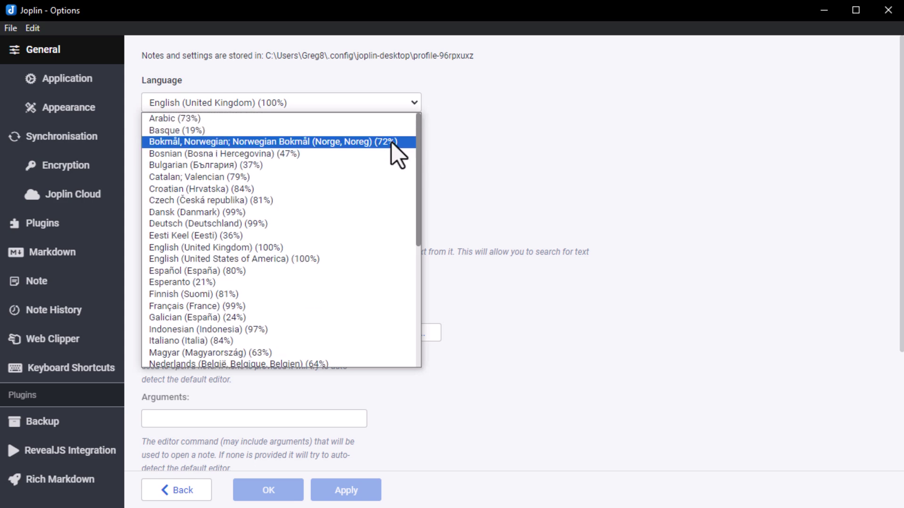
left_click(541, 200)
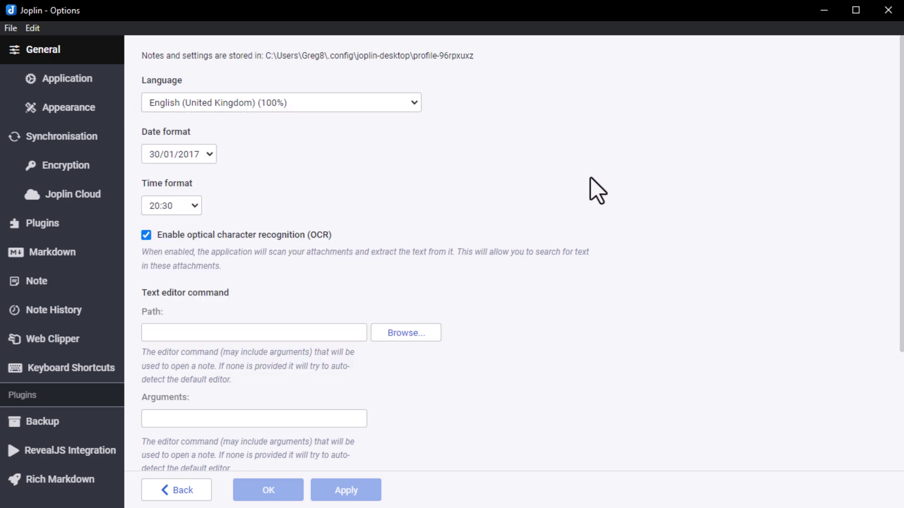
left_click(204, 494)
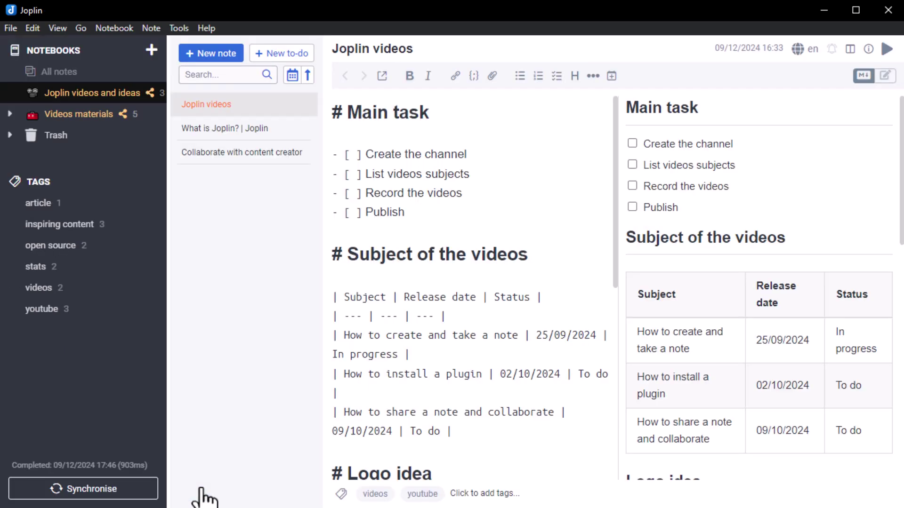
left_click(799, 48)
mouse_move(854, 105)
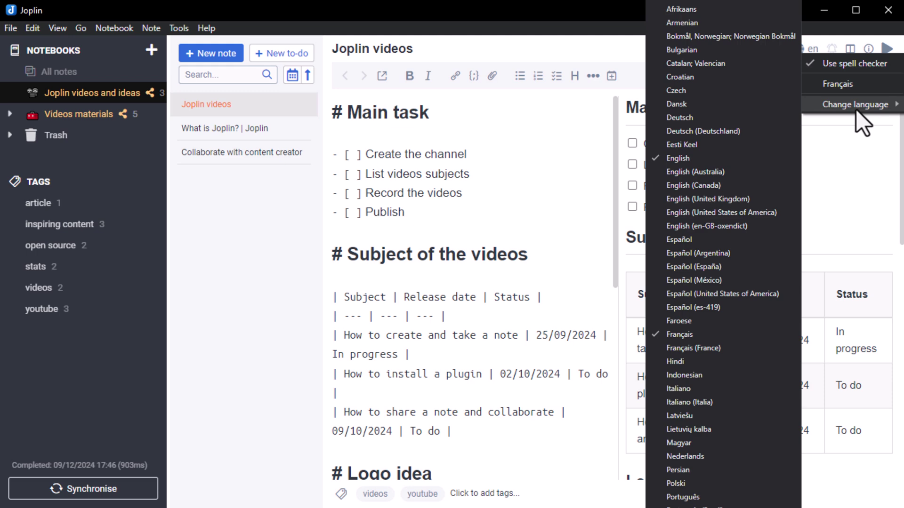
- Confirm Français for spell checking, then choose the Dark theme in Appearance options
left_click(653, 134)
left_click(178, 28)
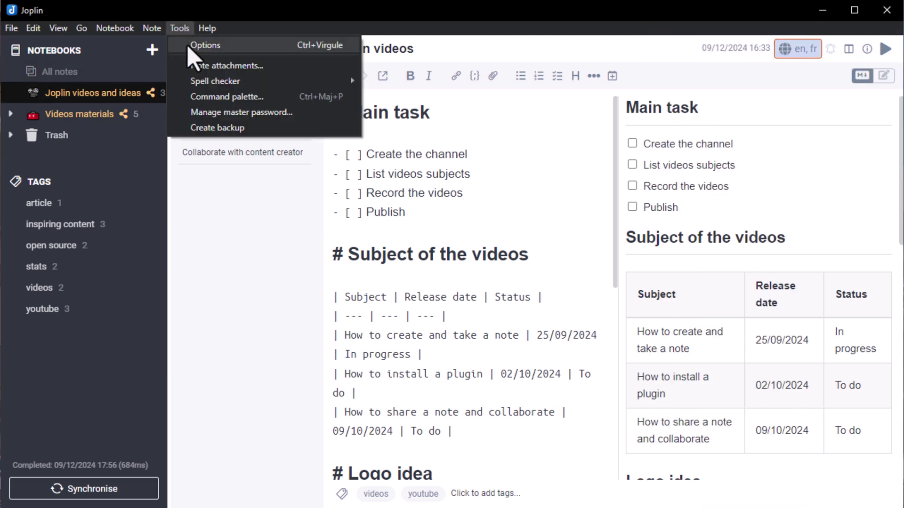
left_click(204, 45)
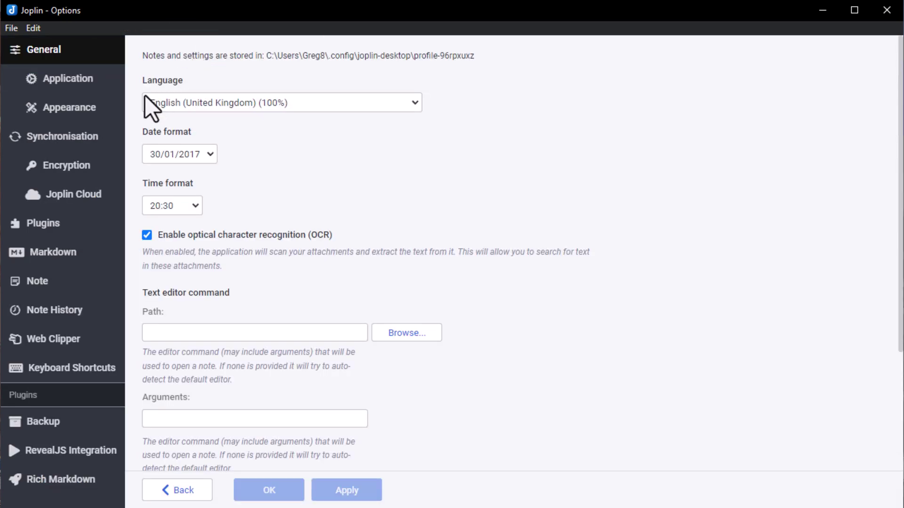
left_click(69, 108)
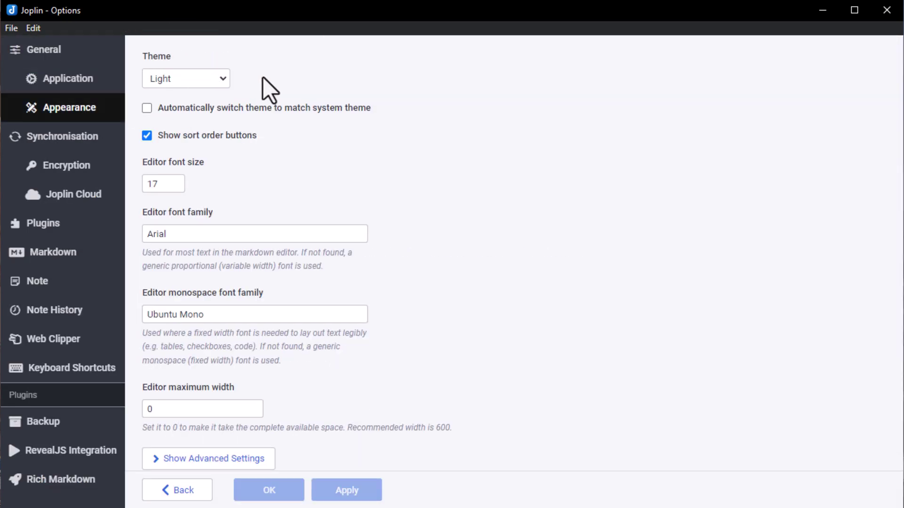
left_click(224, 78)
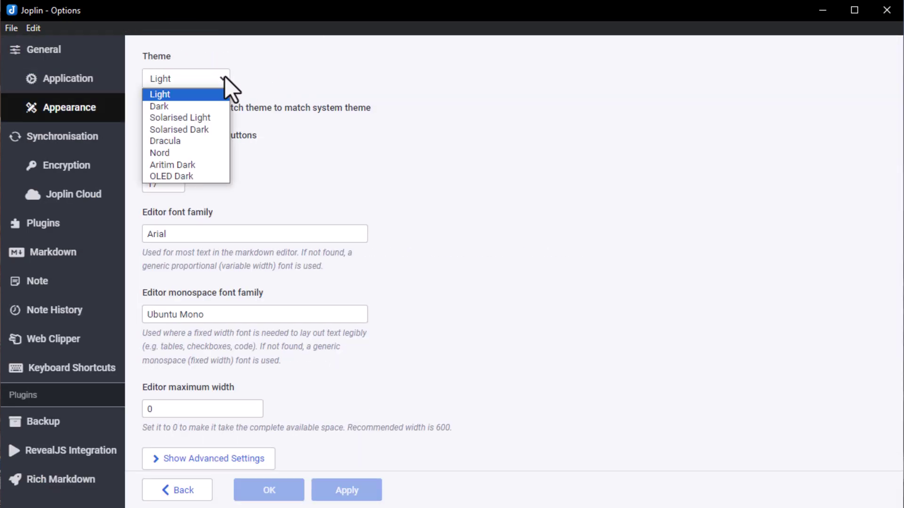
left_click(204, 105)
- Set the editor font size to 20 and font family to Bauhaus 93, and apply the settings
left_click(174, 180)
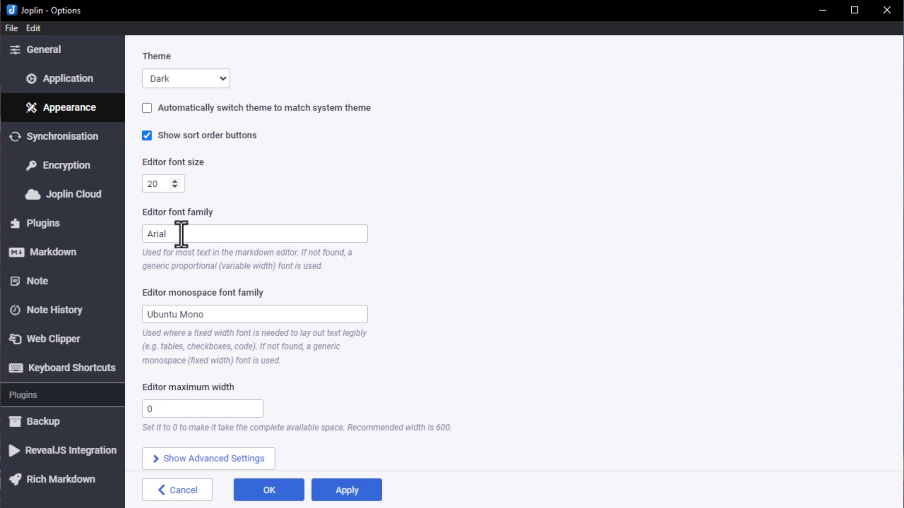
left_click(360, 234)
scroll(261, 353, "down", 3)
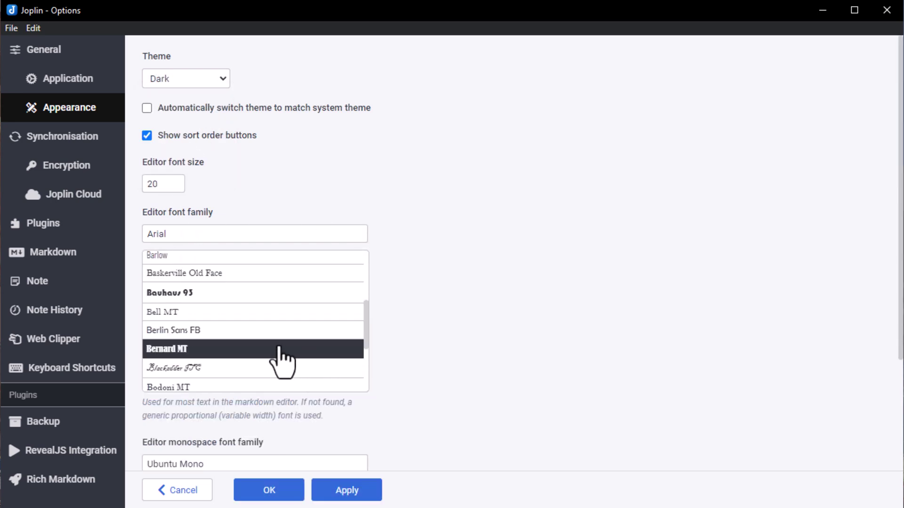
left_click(230, 293)
left_click(346, 490)
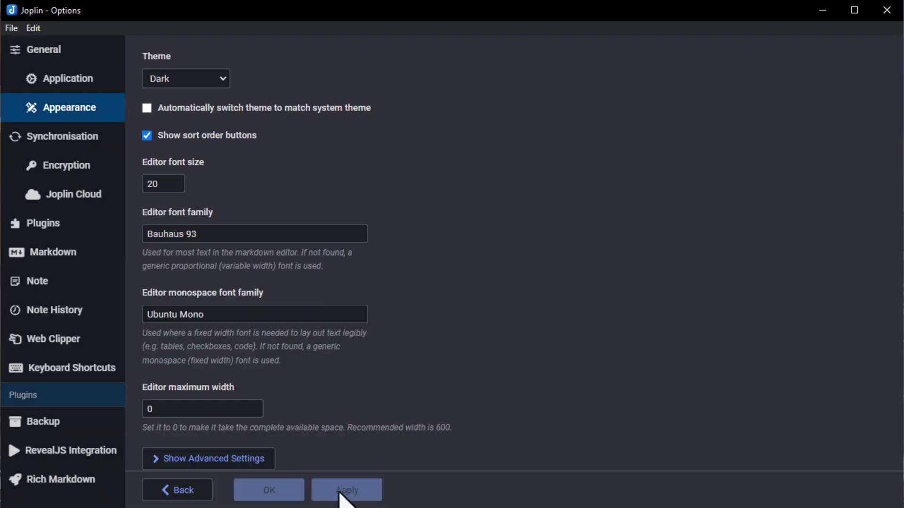
left_click(276, 491)
scroll(438, 403, "down", 5)
scroll(532, 353, "up", 5)
scroll(558, 349, "up", 3)
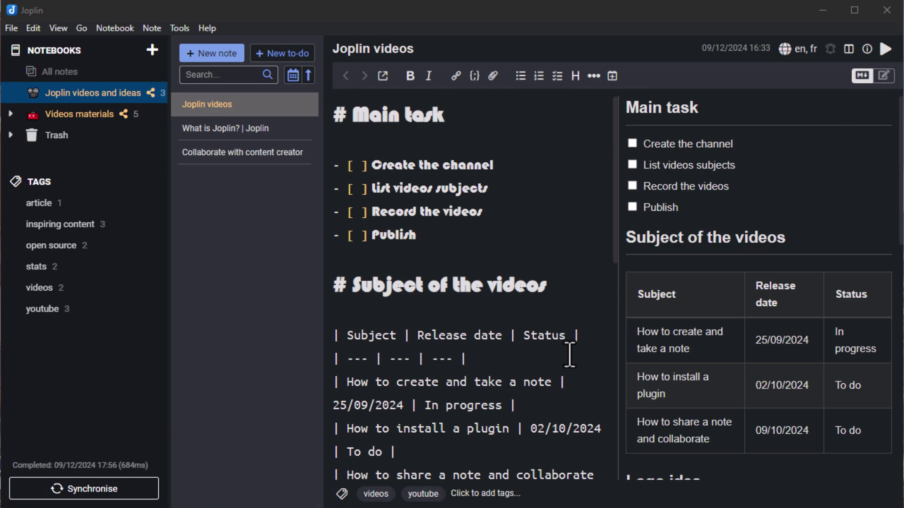
- Reveal the advanced Appearance settings where the custom stylesheet links live
left_click(180, 29)
left_click(204, 44)
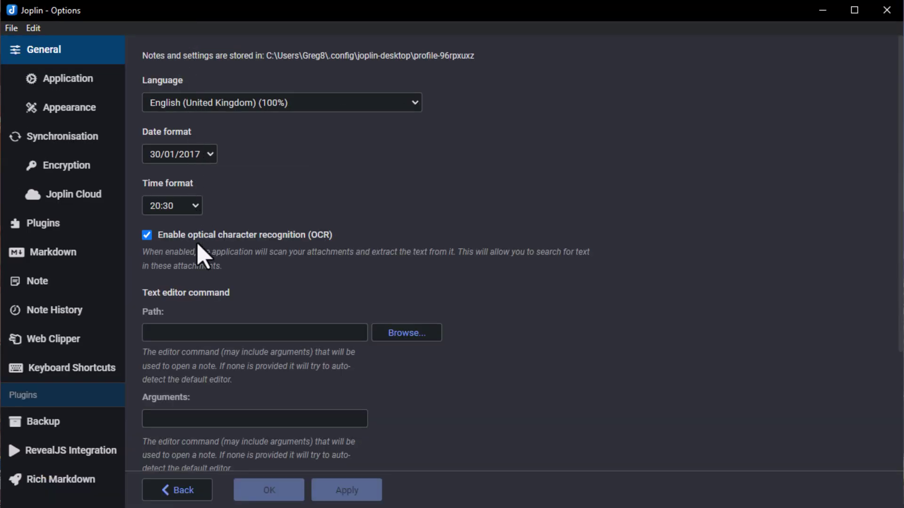
left_click(70, 107)
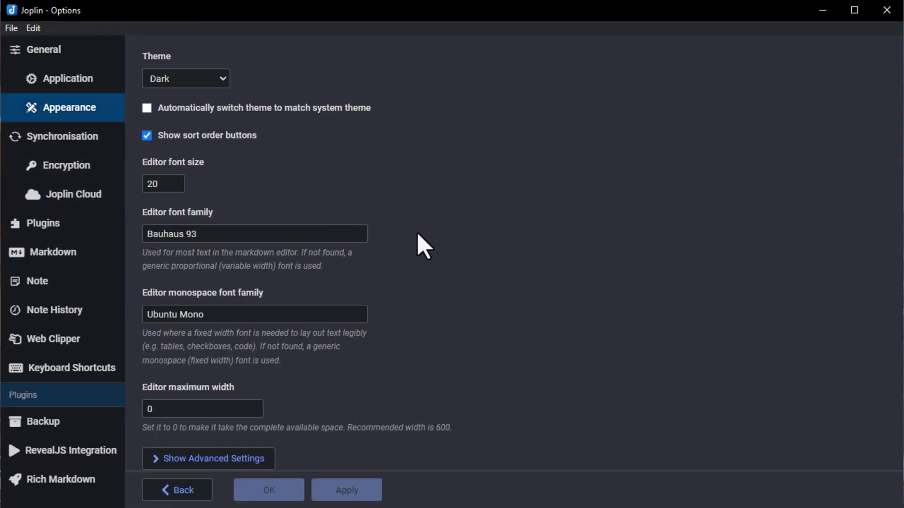
left_click(214, 459)
scroll(507, 420, "down", 3)
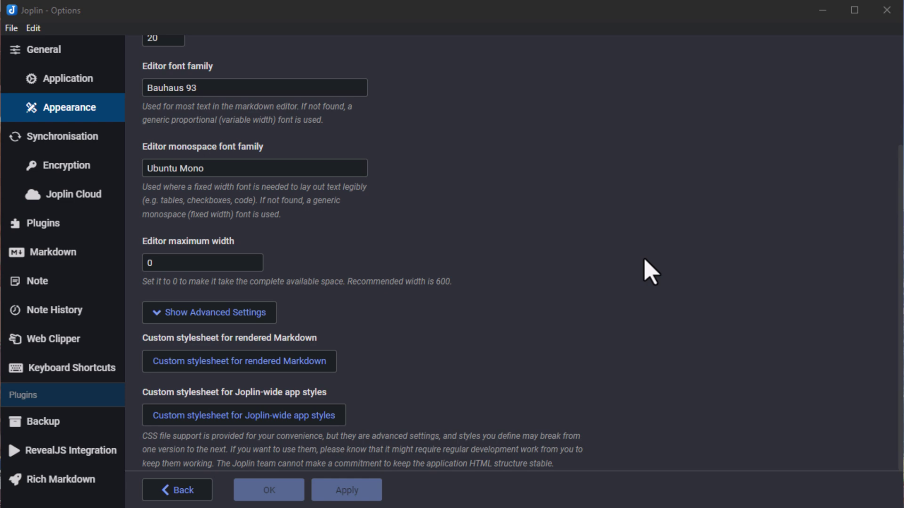
- Replace the contents of userstyle.css with the prepared CSS and save it
left_click(290, 361)
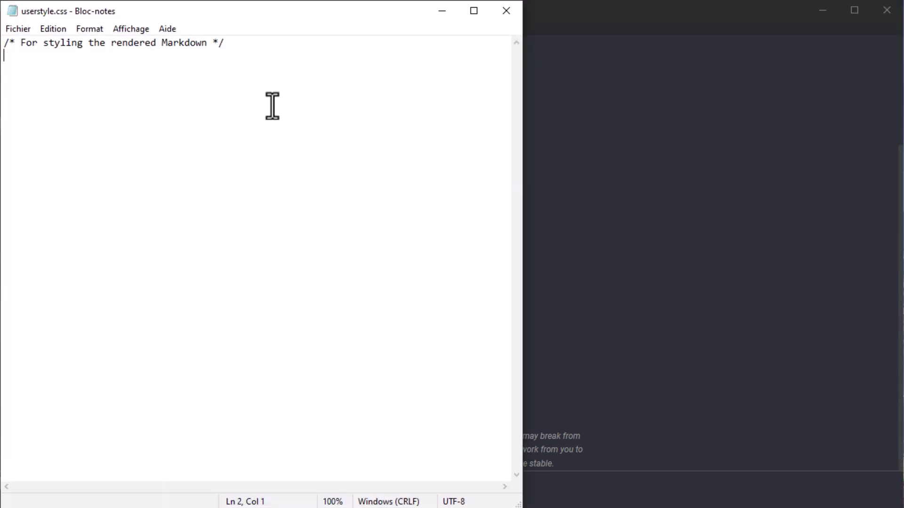
key("ctrl+a")
key("ctrl+v")
left_click(505, 10)
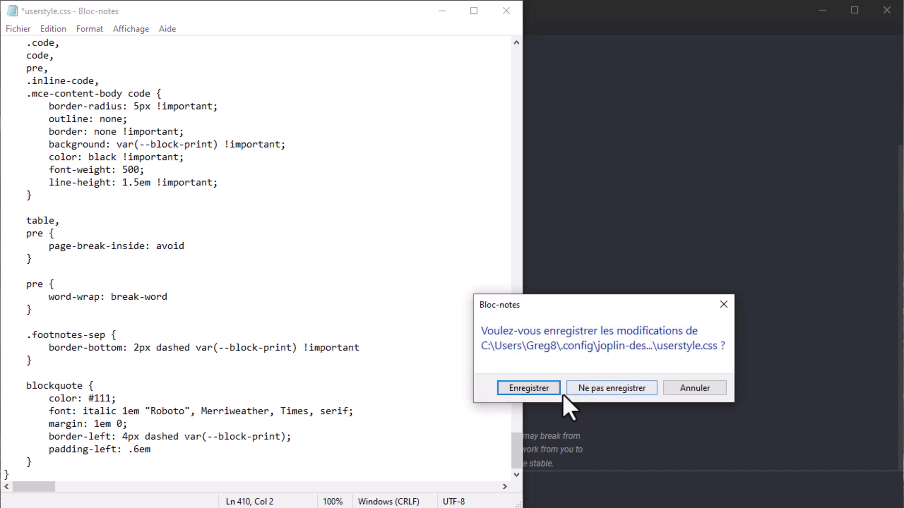
left_click(528, 387)
- Replace the contents of userchrome.css with the prepared CSS and save it
left_click(242, 419)
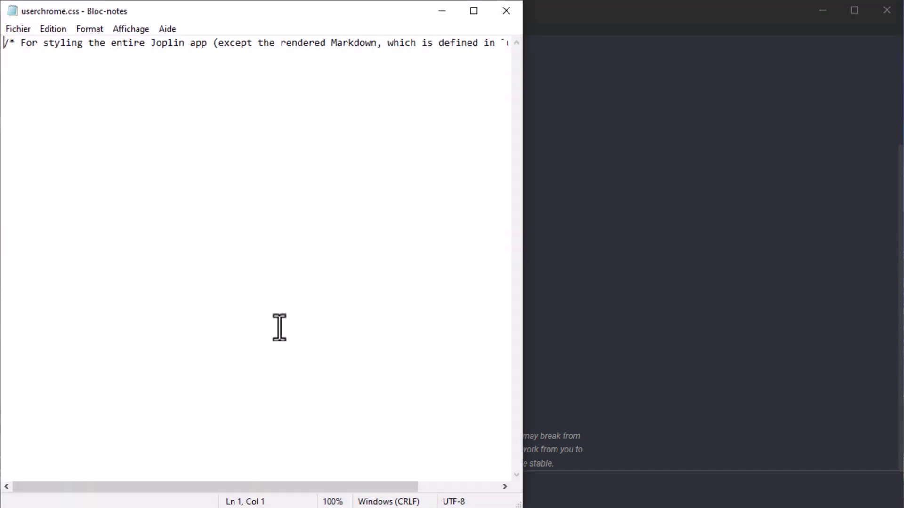
key("ctrl+a")
key("ctrl+v")
left_click(506, 10)
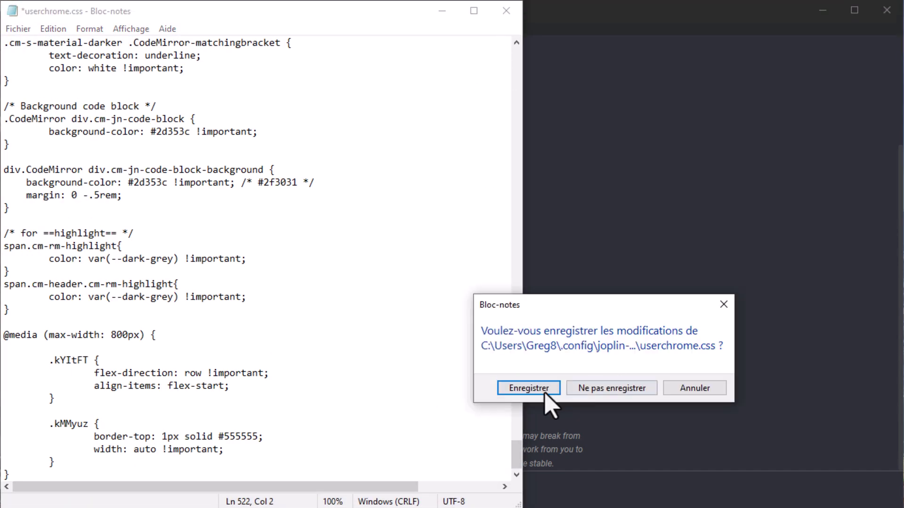
left_click(528, 388)
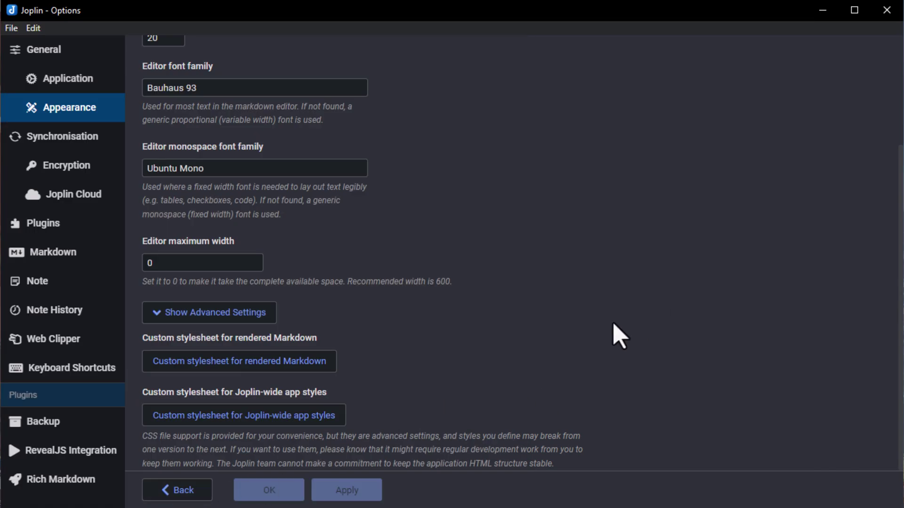
- Return to the Joplin videos note and toggle editors so the custom styles render
left_click(178, 490)
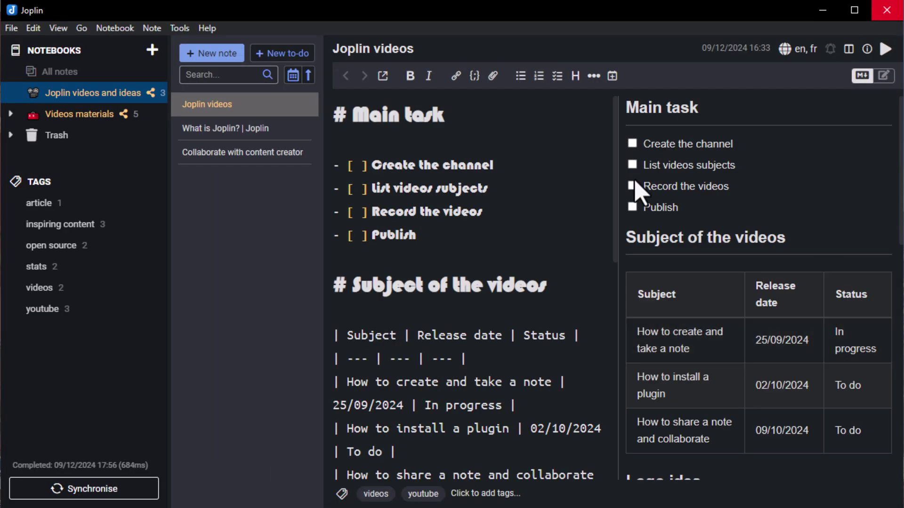
scroll(575, 226, "down", 8)
scroll(574, 227, "down", 2)
scroll(575, 227, "up", 6)
scroll(865, 304, "down", 6)
left_click(884, 75)
scroll(759, 292, "down", 3)
scroll(759, 292, "down", 3)
scroll(759, 294, "up", 6)
left_click(864, 76)
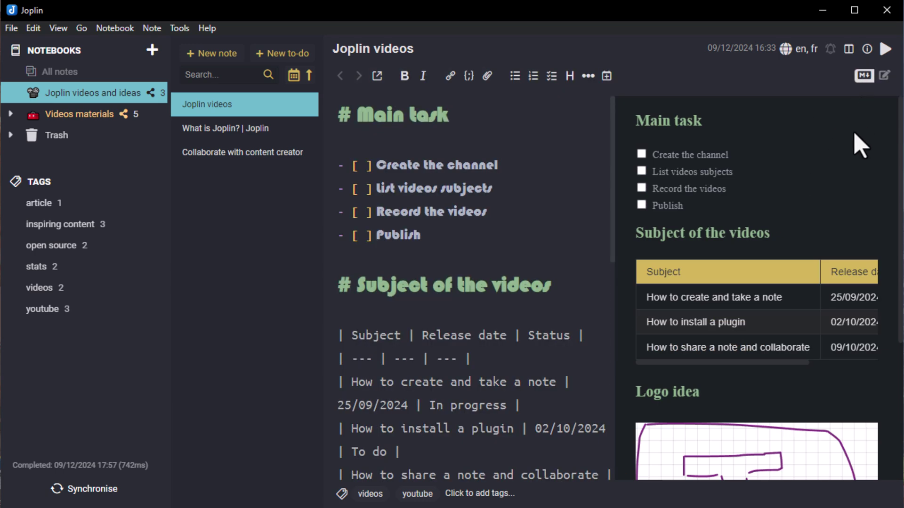